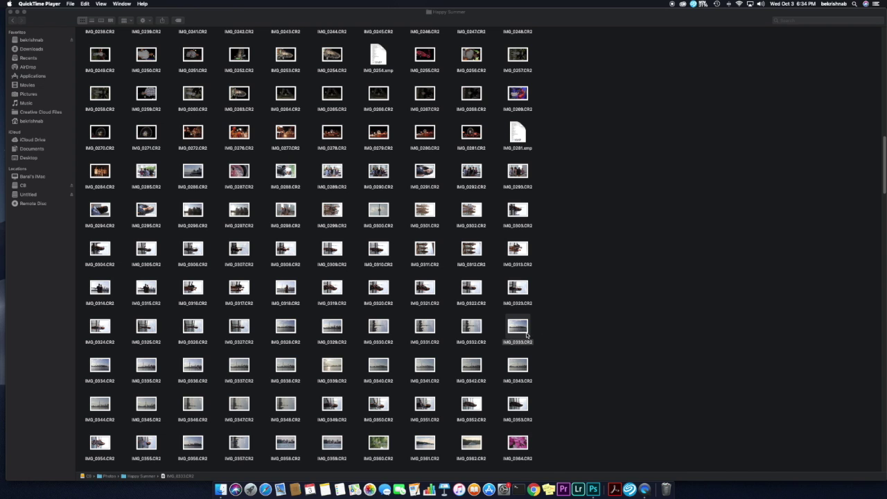
Open IMG_0333.CR2 with Adobe Photoshop CC 2018 so it loads in Camera Raw
{"action": "right_click", "coordinate": [525, 318]}
{"action": "mouse_move", "coordinate": [542, 328]}
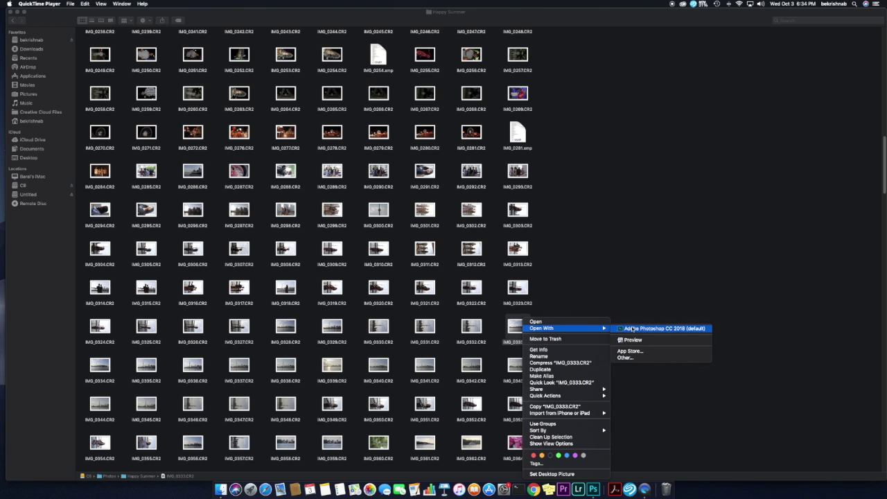
{"action": "left_click", "coordinate": [638, 329]}
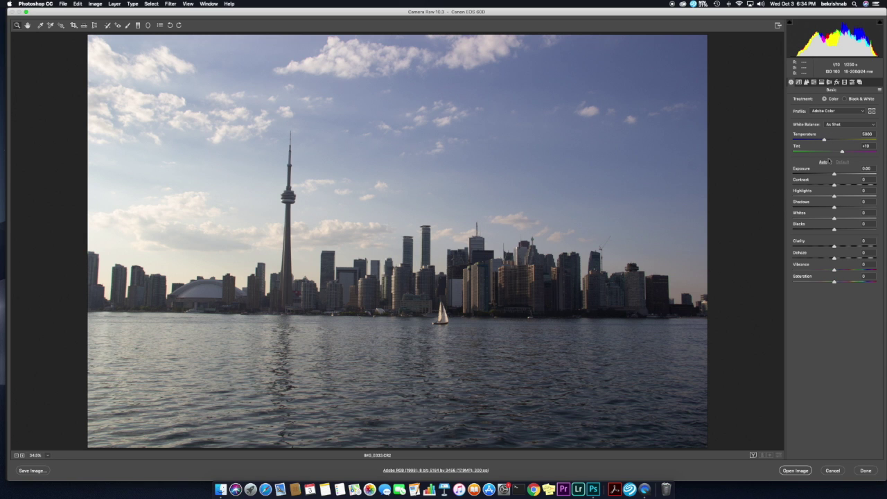
Set Temperature to about 5050, nudge Exposure up and pull Highlights down
{"action": "double_click", "coordinate": [866, 135]}
{"action": "type", "text": "5100"}
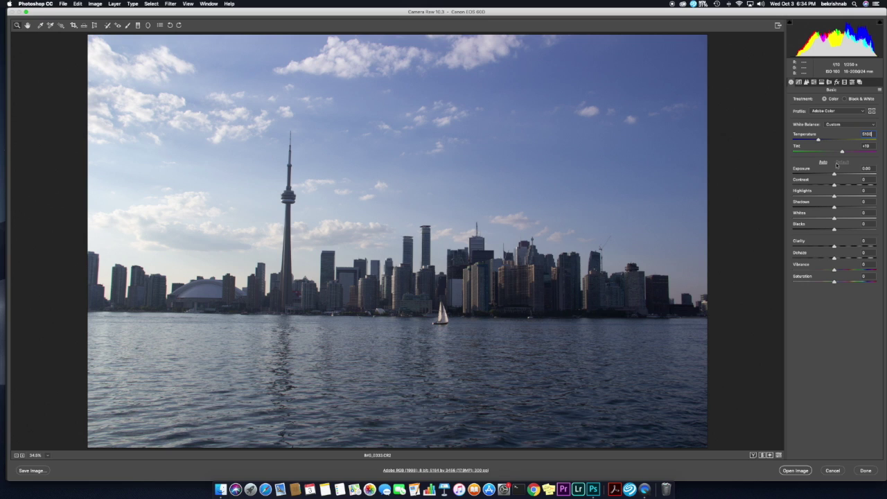
{"action": "left_click_drag", "start_coordinate": [836, 175], "coordinate": [840, 176]}
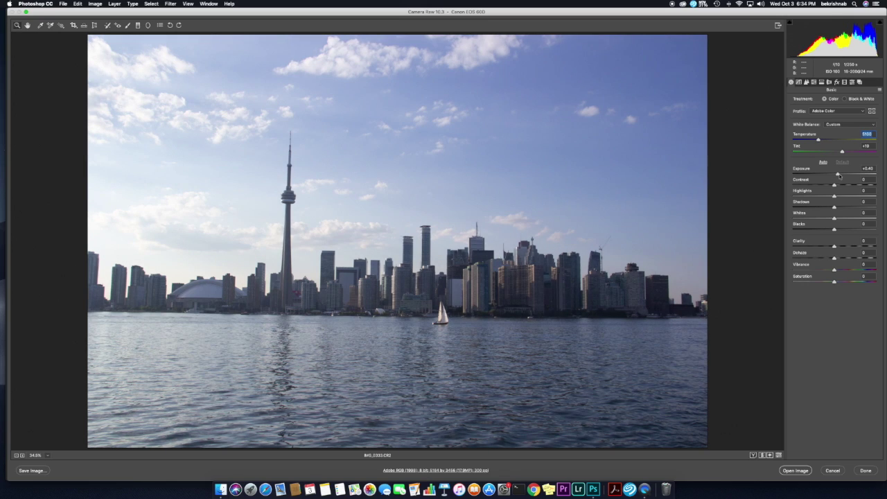
{"action": "left_click_drag", "start_coordinate": [835, 197], "coordinate": [777, 196]}
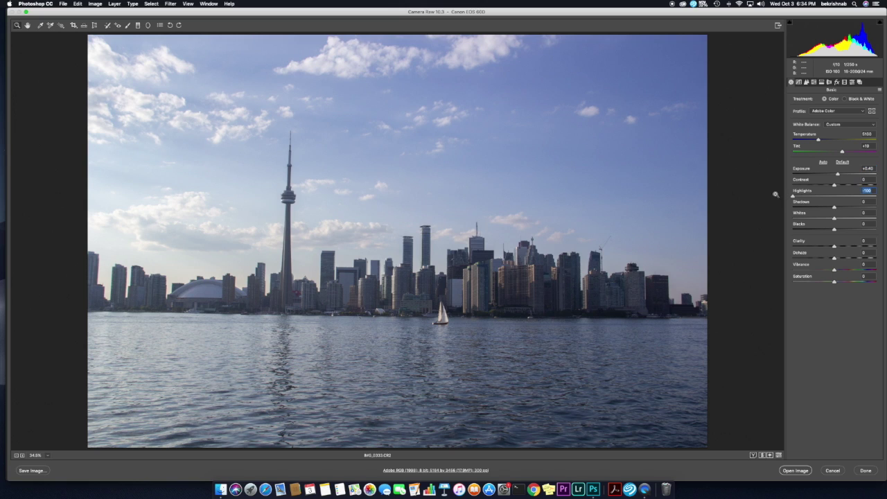
{"action": "left_click_drag", "start_coordinate": [818, 140], "coordinate": [817, 141]}
Apply Auto tones, then set Highlights to -90 and Contrast to +28
{"action": "left_click", "coordinate": [823, 162]}
{"action": "left_click_drag", "start_coordinate": [808, 197], "coordinate": [793, 197]}
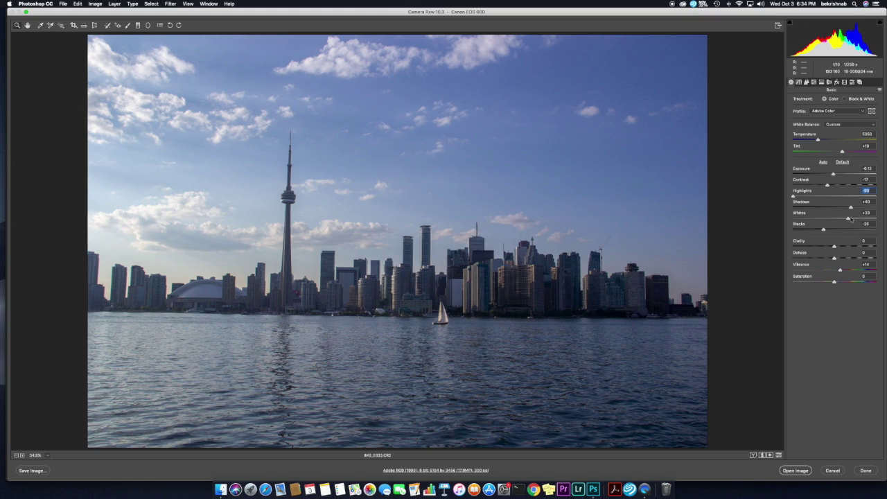
{"action": "left_click_drag", "start_coordinate": [827, 185], "coordinate": [836, 186]}
{"action": "mouse_move", "coordinate": [836, 186]}
{"action": "left_mouse_down"}
{"action": "mouse_move", "coordinate": [863, 182]}
{"action": "mouse_move", "coordinate": [845, 185]}
{"action": "left_mouse_up"}
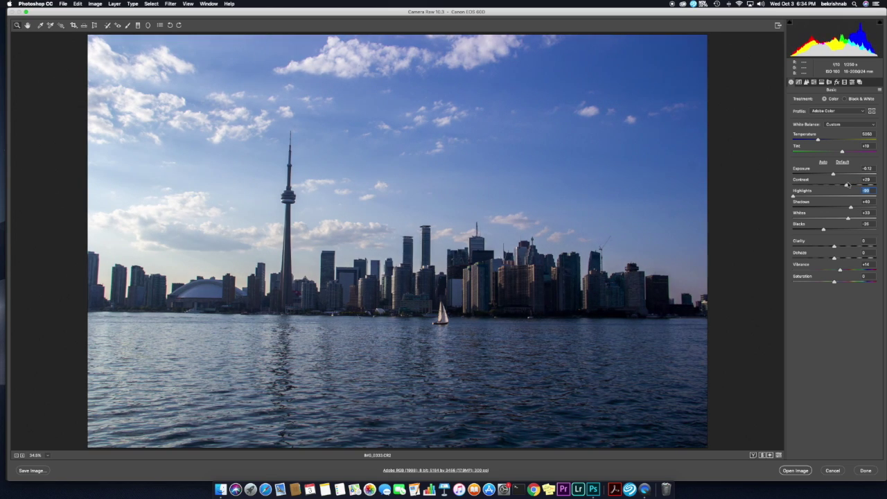
{"action": "left_click_drag", "start_coordinate": [845, 185], "coordinate": [846, 185]}
Lift the tone-curve highlights, then set Sharpening Amount 70 and Luminance noise reduction 40
{"action": "left_click", "coordinate": [801, 83]}
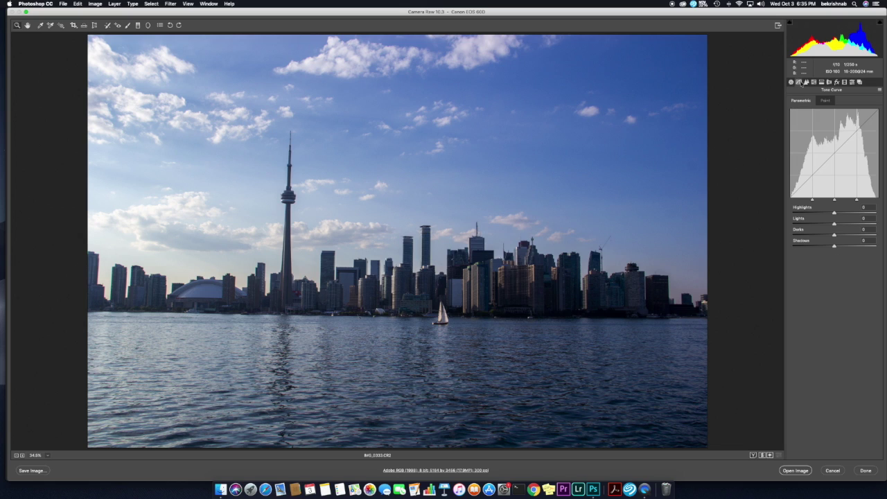
{"action": "mouse_move", "coordinate": [834, 214]}
{"action": "left_mouse_down"}
{"action": "mouse_move", "coordinate": [812, 215]}
{"action": "mouse_move", "coordinate": [852, 217]}
{"action": "left_mouse_up"}
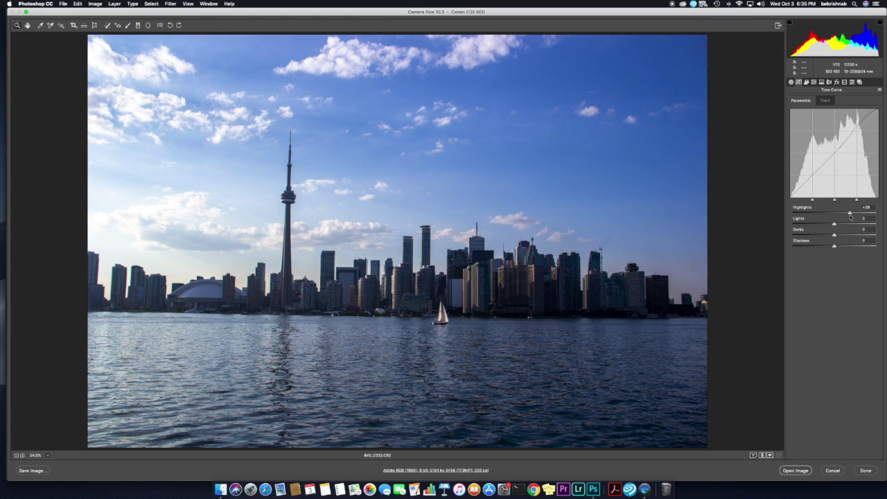
{"action": "left_click", "coordinate": [807, 82]}
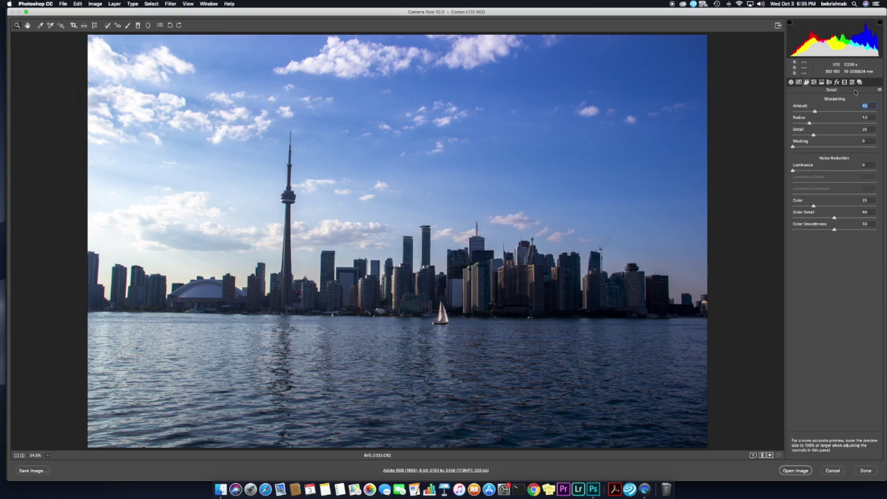
{"action": "type", "text": "7"}
{"action": "left_click", "coordinate": [866, 164]}
{"action": "type", "text": "4"}
{"action": "left_click", "coordinate": [814, 82]}
Set the HSL Blues to luminance -13, hue -10 and saturation +31
{"action": "left_click_drag", "start_coordinate": [835, 186], "coordinate": [829, 187]}
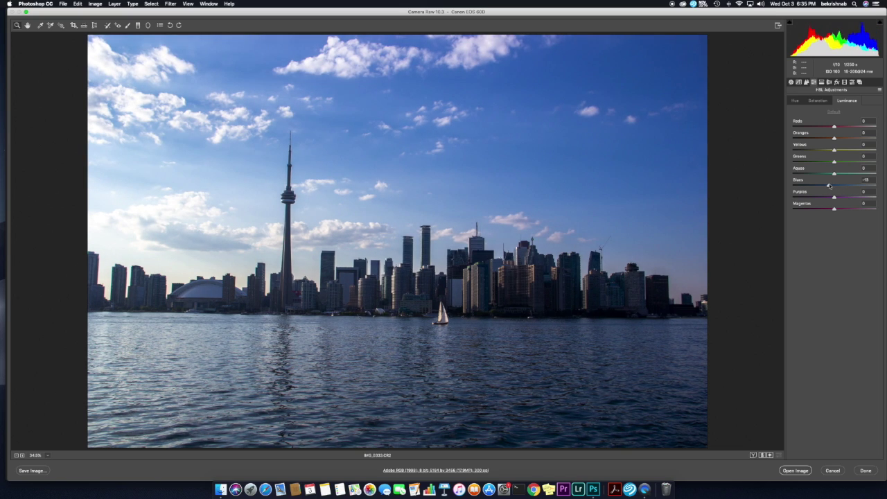
{"action": "left_click", "coordinate": [797, 102]}
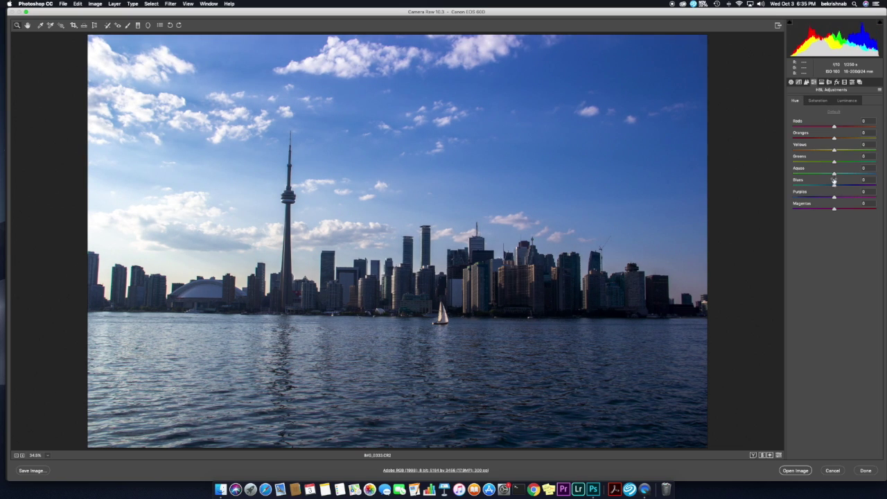
{"action": "left_click_drag", "start_coordinate": [837, 185], "coordinate": [832, 186]}
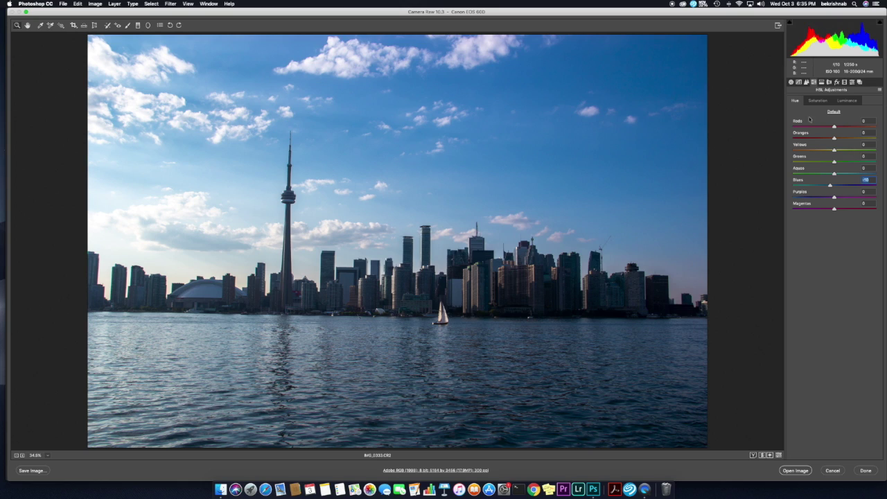
{"action": "left_click", "coordinate": [846, 101]}
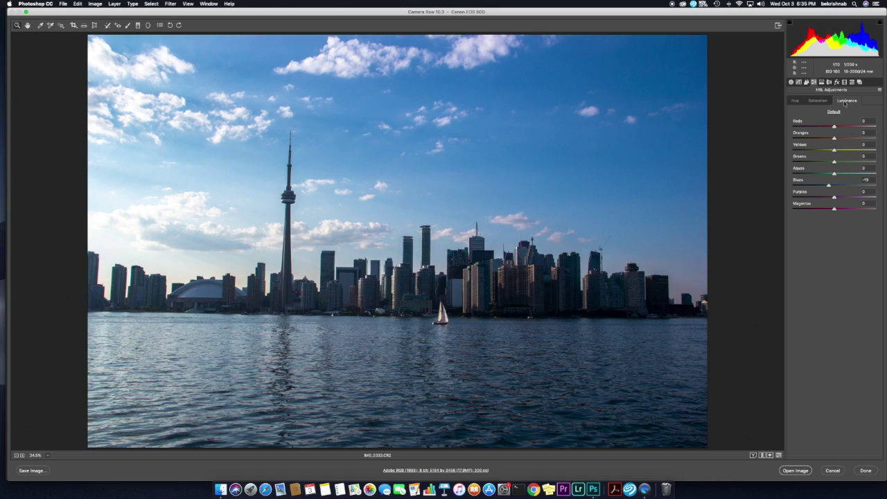
{"action": "left_click", "coordinate": [818, 101]}
{"action": "left_click_drag", "start_coordinate": [836, 186], "coordinate": [845, 186]}
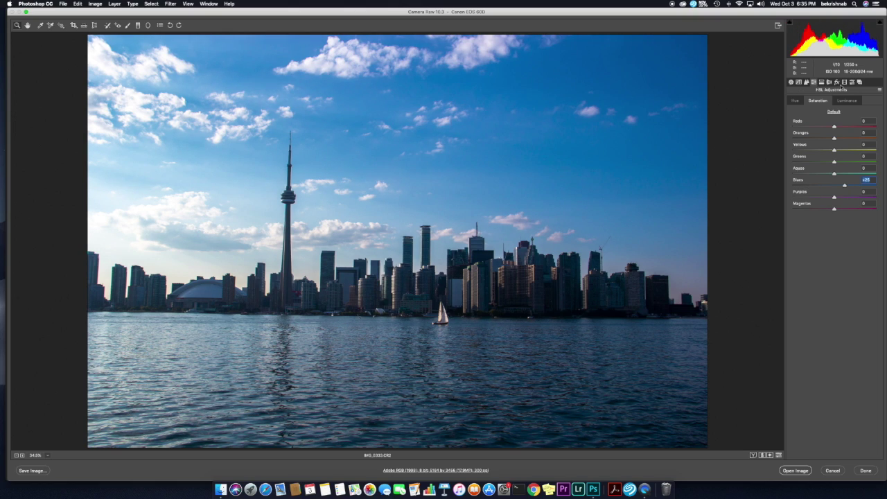
Enable chromatic aberration removal and Canon profile corrections, with reduced vignetting correction
{"action": "left_click", "coordinate": [829, 83]}
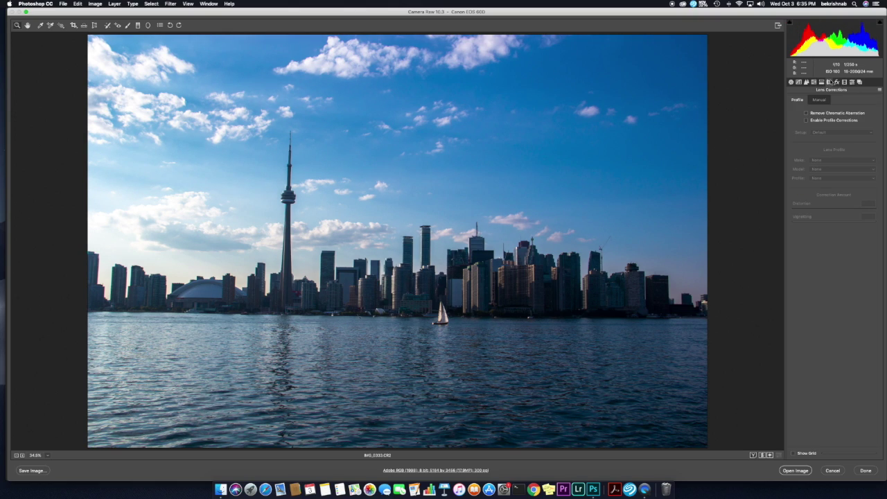
{"action": "left_click", "coordinate": [807, 113]}
{"action": "left_click", "coordinate": [806, 121]}
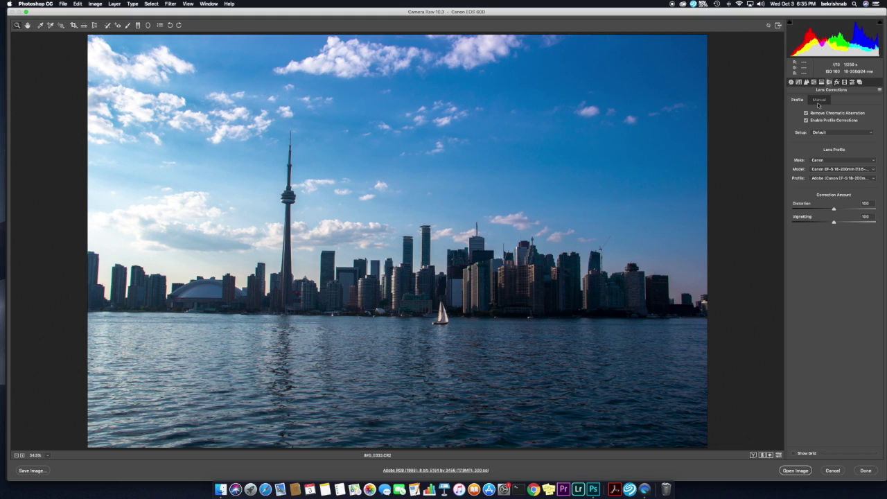
{"action": "left_click_drag", "start_coordinate": [835, 219], "coordinate": [826, 222]}
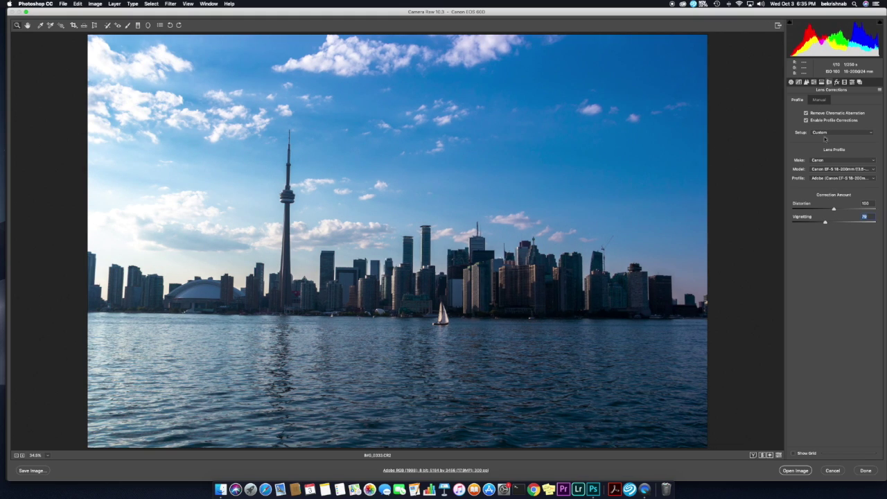
{"action": "left_click", "coordinate": [820, 101]}
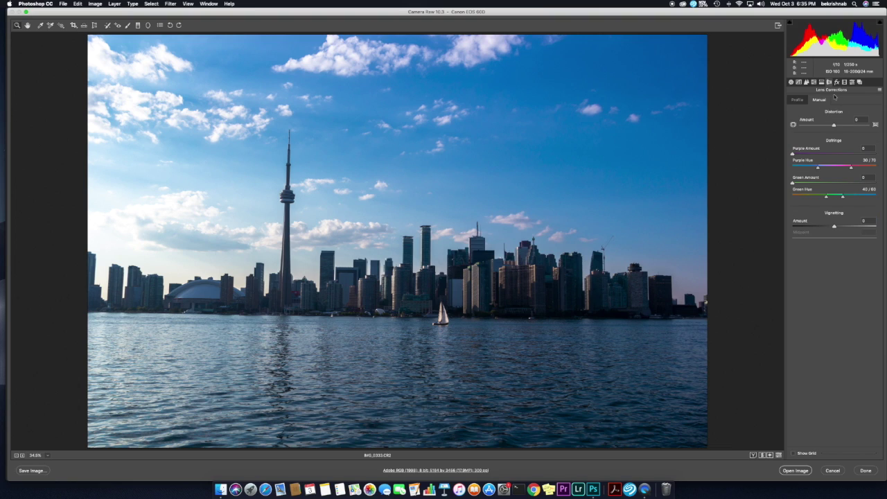
Add a slight post-crop vignette of about -9 in Effects
{"action": "left_click", "coordinate": [837, 82]}
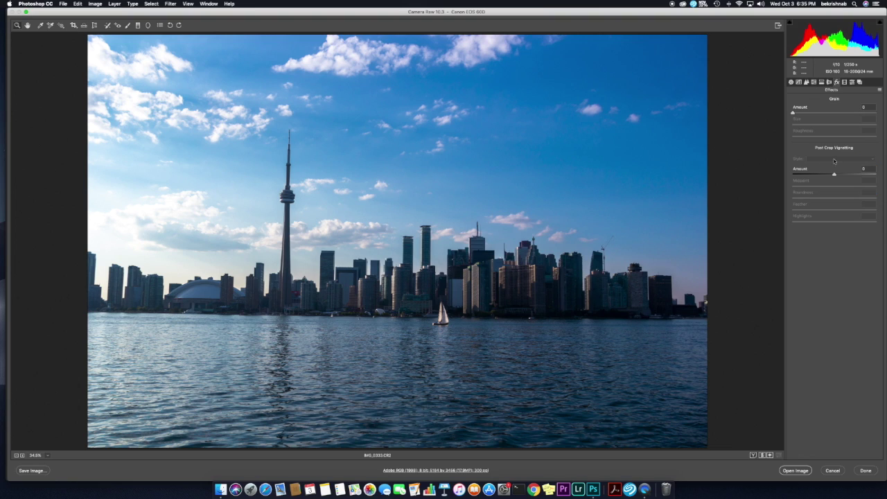
{"action": "left_click_drag", "start_coordinate": [834, 174], "coordinate": [831, 175]}
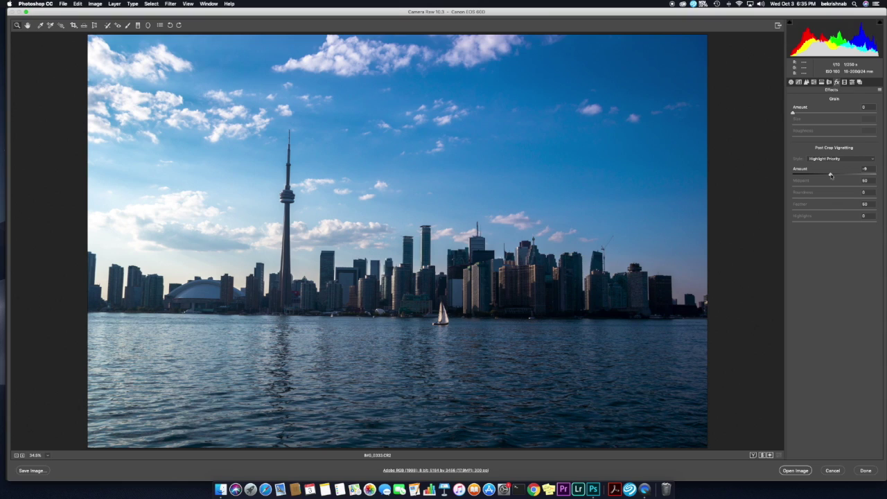
{"action": "left_click", "coordinate": [852, 82]}
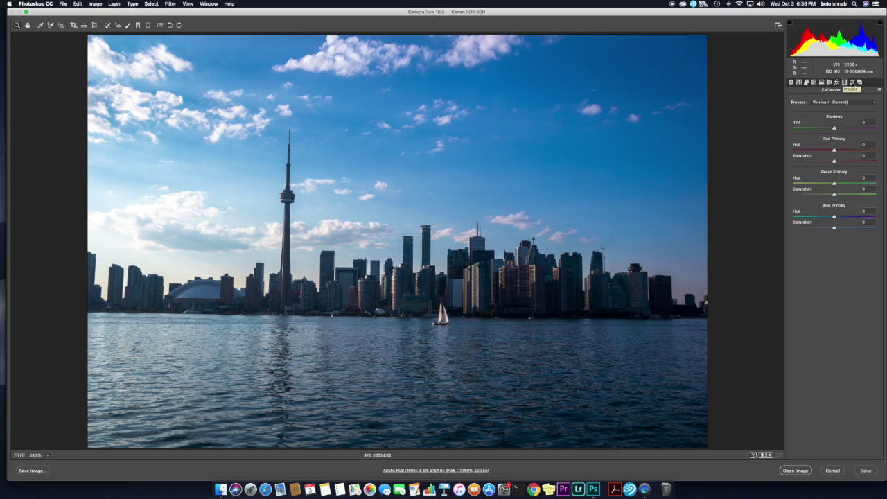
{"action": "left_click", "coordinate": [852, 82]}
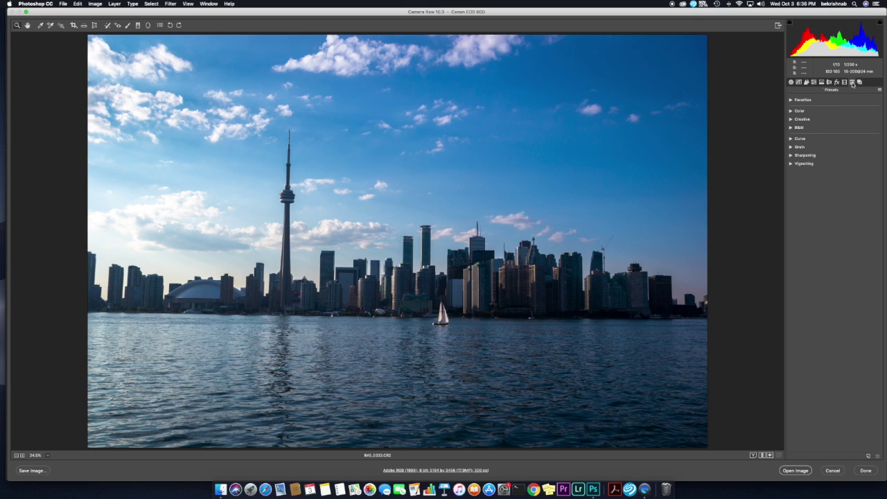
Apply the Sharpening - Light favourite, expand the Color and Creative groups, and re-star Vivid
{"action": "left_click", "coordinate": [800, 101]}
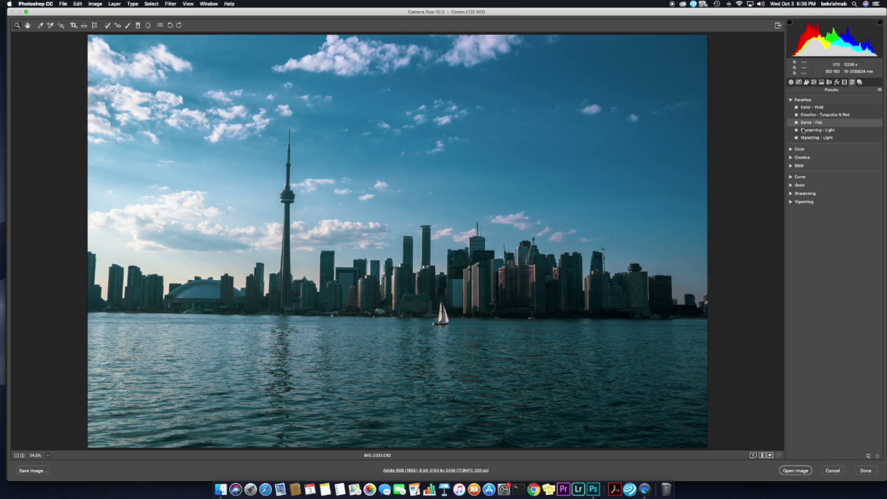
{"action": "left_click", "coordinate": [804, 133]}
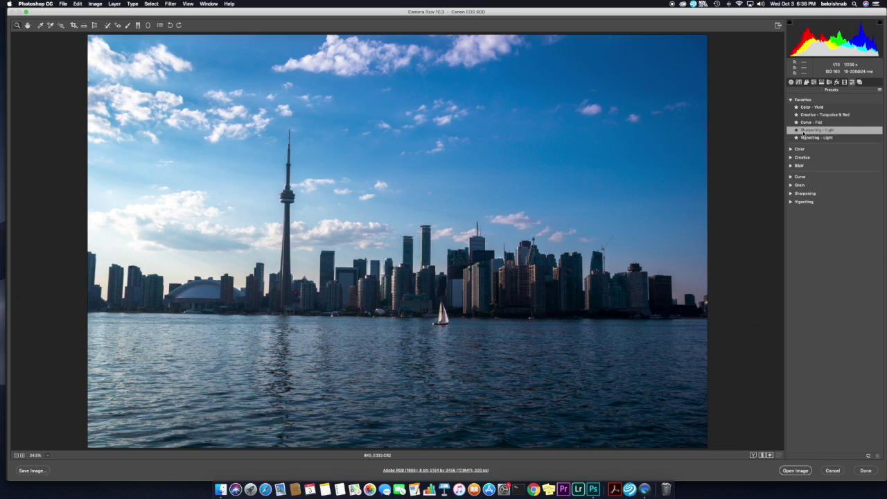
{"action": "left_click", "coordinate": [802, 150]}
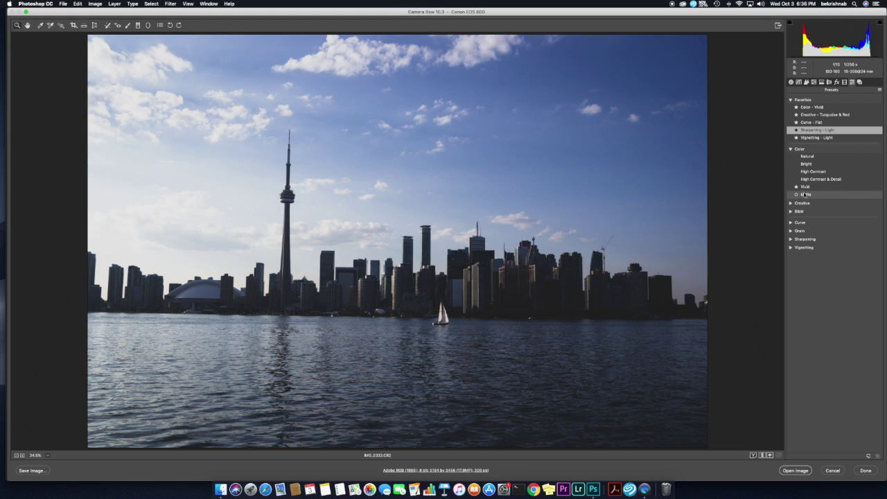
{"action": "left_click", "coordinate": [797, 188]}
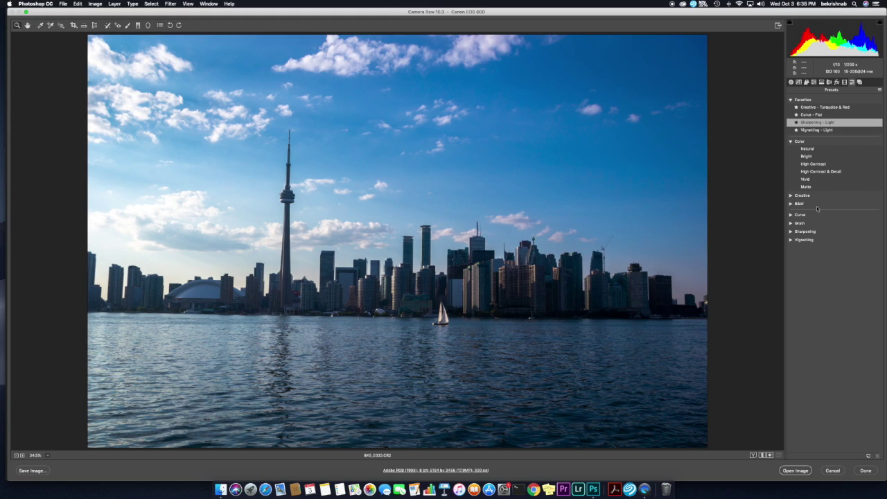
{"action": "left_click", "coordinate": [796, 180]}
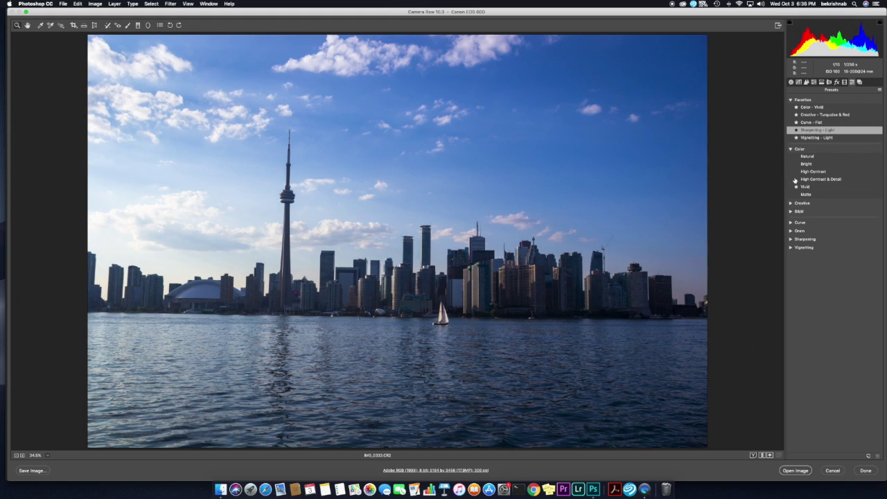
{"action": "left_click", "coordinate": [802, 203]}
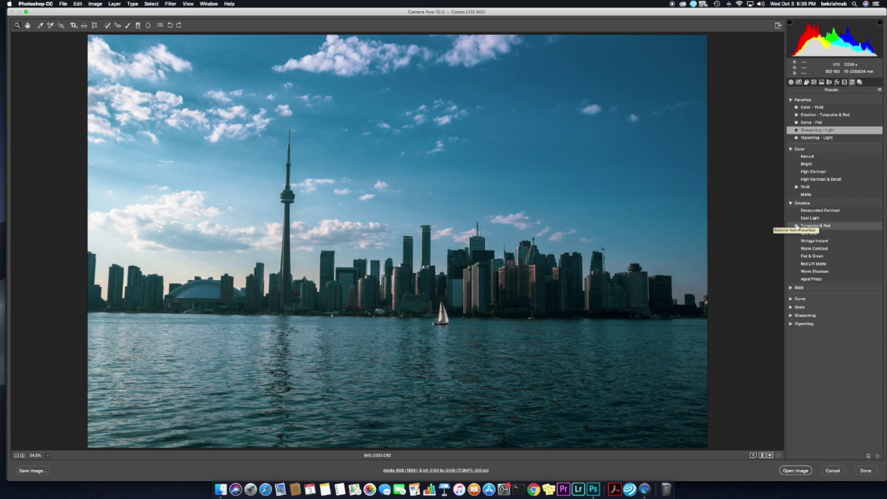
Apply the Curve – Cross Process preset and mark it as a favourite
{"action": "left_click", "coordinate": [791, 298]}
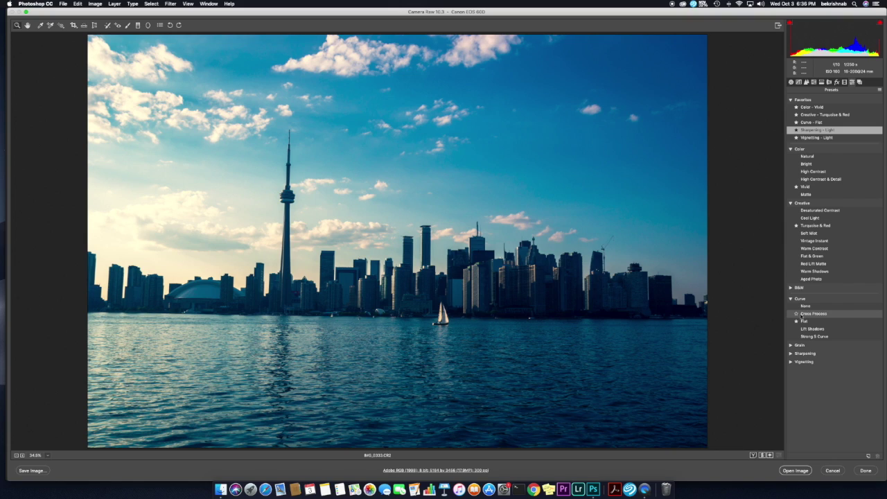
{"action": "left_click", "coordinate": [802, 315]}
{"action": "left_click", "coordinate": [797, 314]}
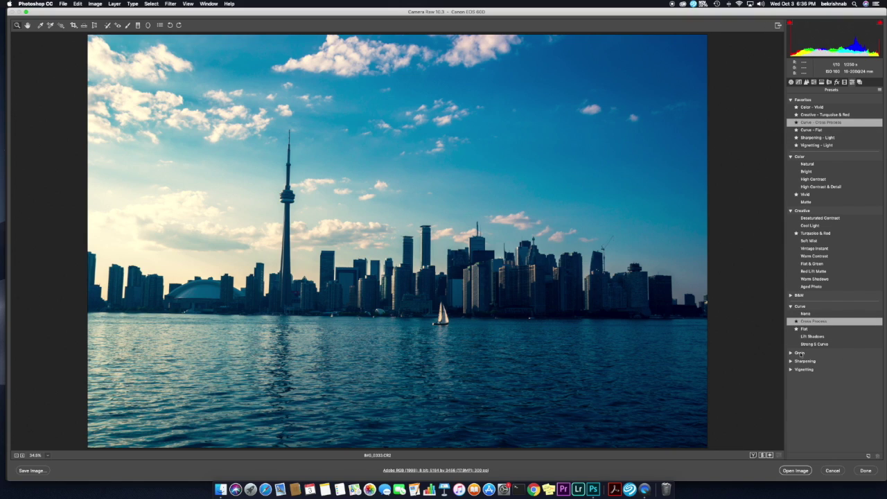
Favourite the Medium sharpening and Medium vignetting presets, unstarring the Light versions
{"action": "left_click", "coordinate": [797, 362]}
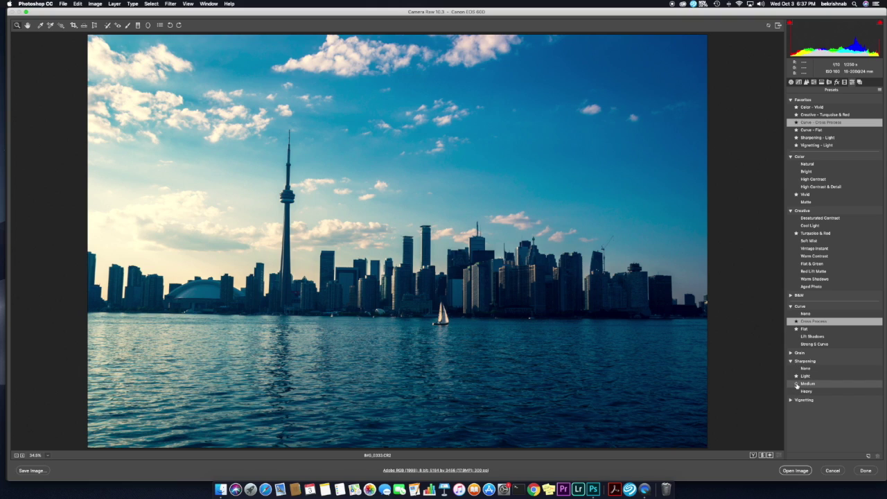
{"action": "left_click", "coordinate": [797, 384]}
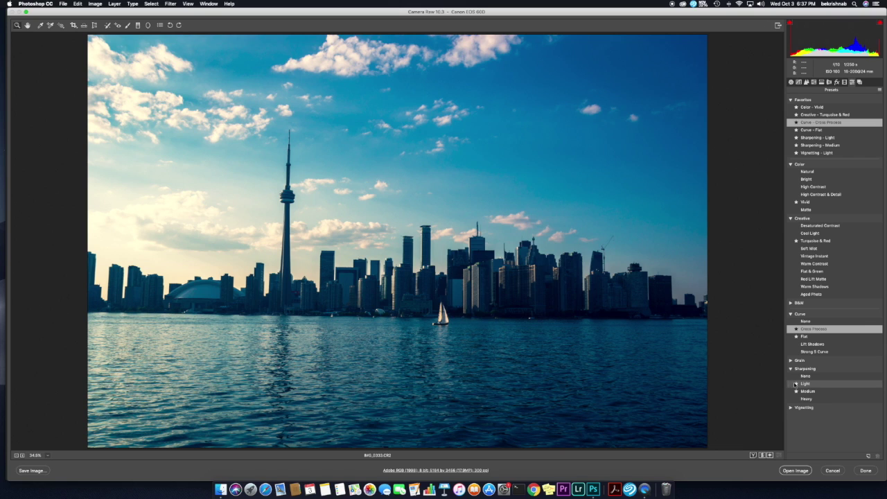
{"action": "left_click", "coordinate": [796, 384]}
{"action": "left_click", "coordinate": [816, 400]}
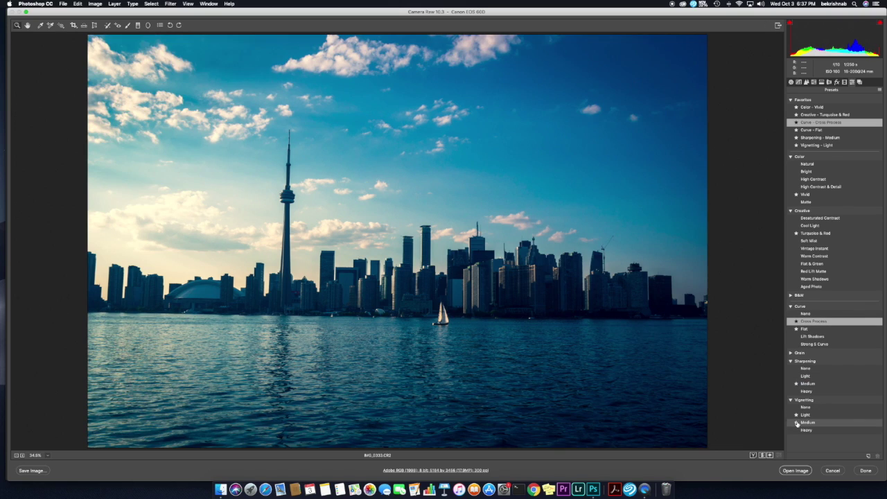
{"action": "left_click", "coordinate": [801, 422]}
{"action": "left_click", "coordinate": [796, 422]}
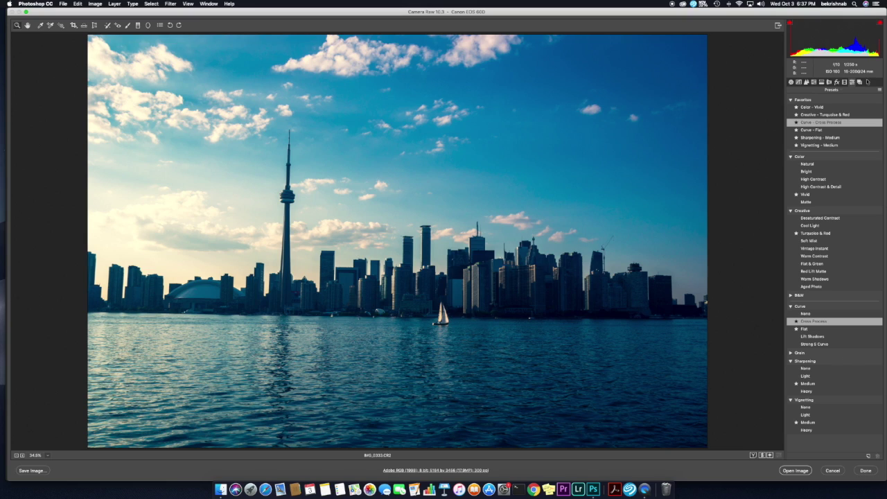
Collapse the Favorites, Color, Creative, Curve, Sharpening and Vignetting preset groups
{"action": "left_click", "coordinate": [791, 100]}
{"action": "left_click", "coordinate": [790, 111]}
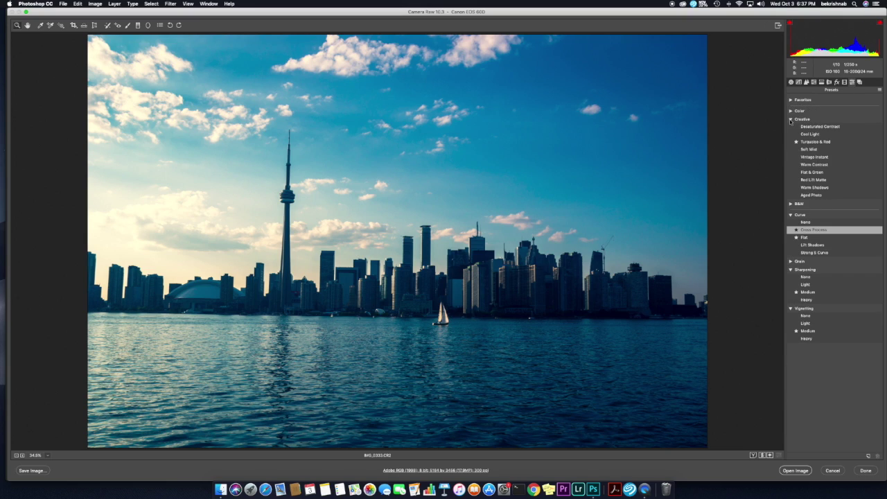
{"action": "left_click", "coordinate": [791, 119]}
{"action": "left_click", "coordinate": [791, 138]}
{"action": "left_click", "coordinate": [791, 155]}
{"action": "left_click", "coordinate": [791, 164]}
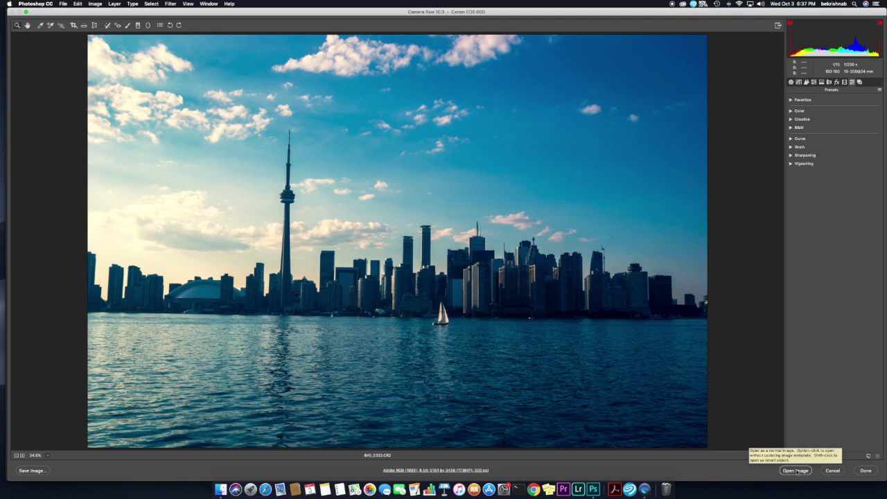
Change the Post Crop Vignetting Style from Highlight Priority to Color Priority
{"action": "left_click", "coordinate": [792, 82]}
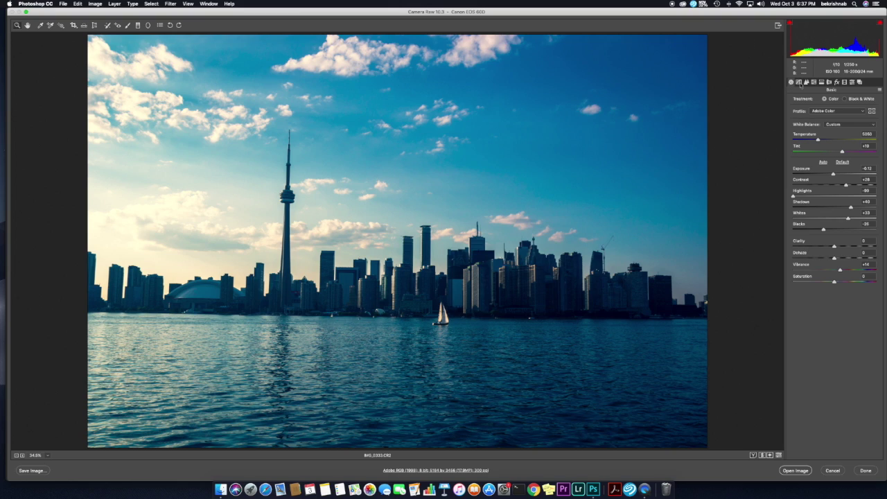
{"action": "left_click", "coordinate": [800, 83]}
{"action": "left_click", "coordinate": [808, 82]}
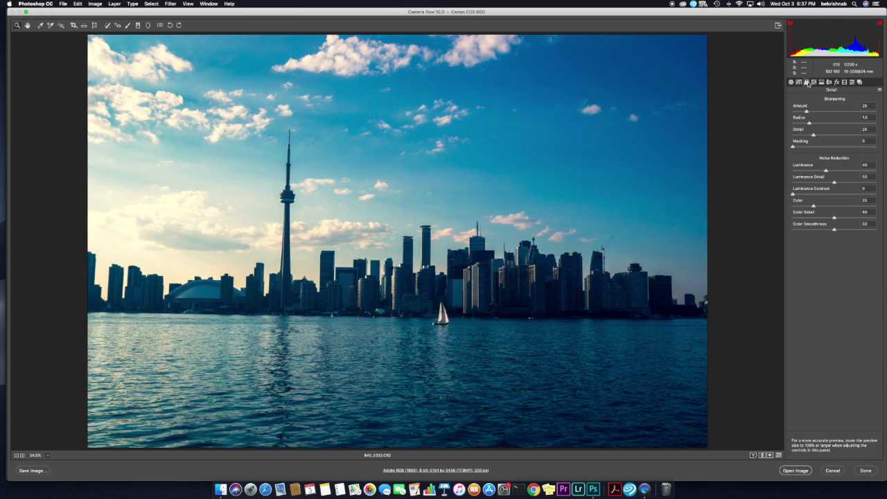
{"action": "left_click", "coordinate": [815, 83]}
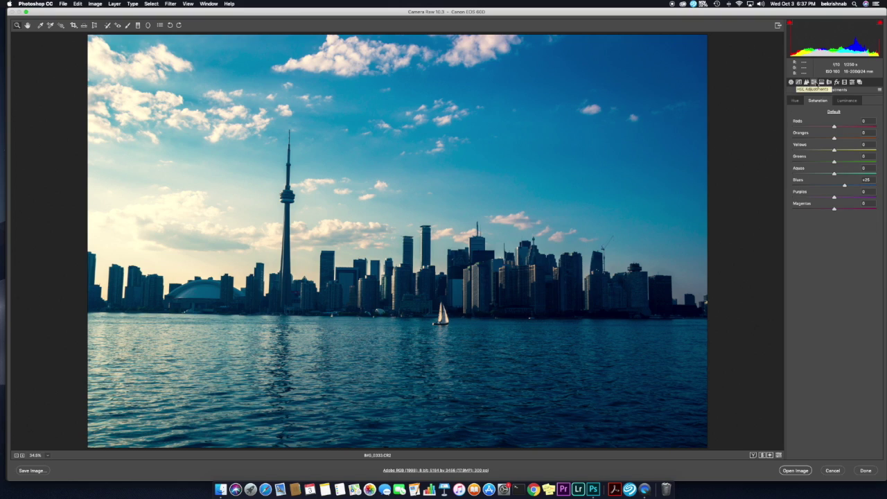
{"action": "left_click", "coordinate": [822, 82]}
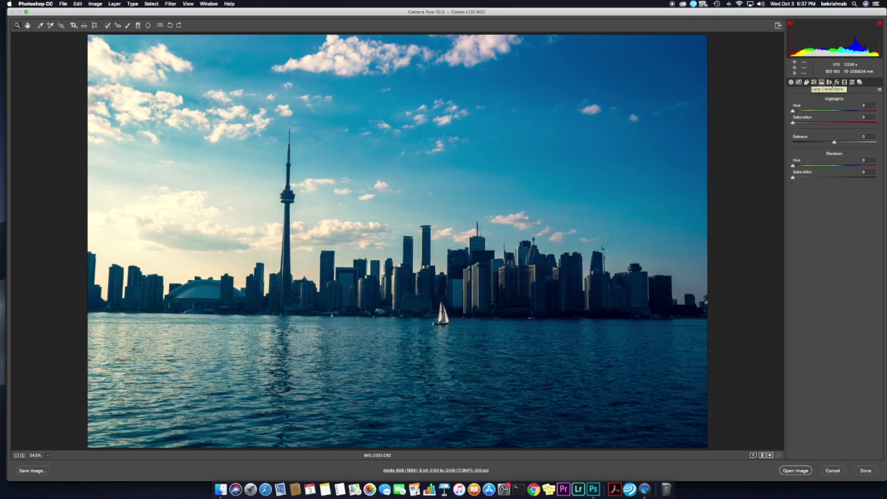
{"action": "left_click", "coordinate": [830, 83]}
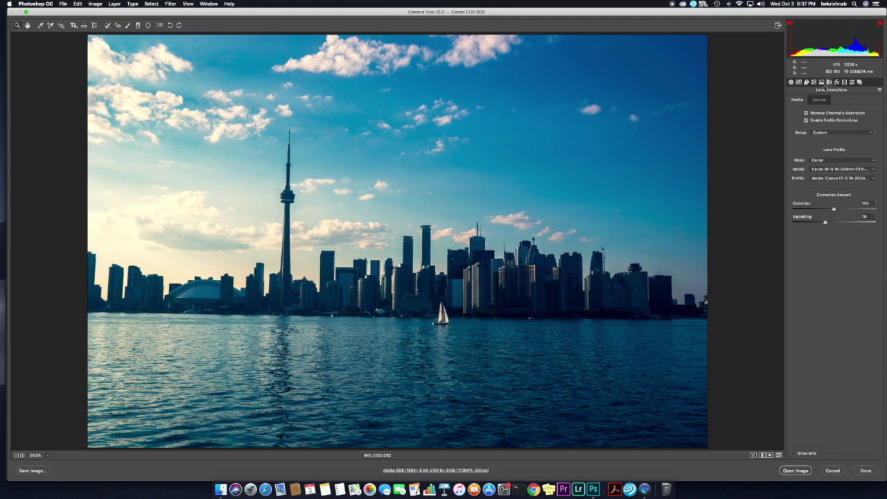
{"action": "left_click", "coordinate": [838, 83]}
{"action": "left_click", "coordinate": [835, 160]}
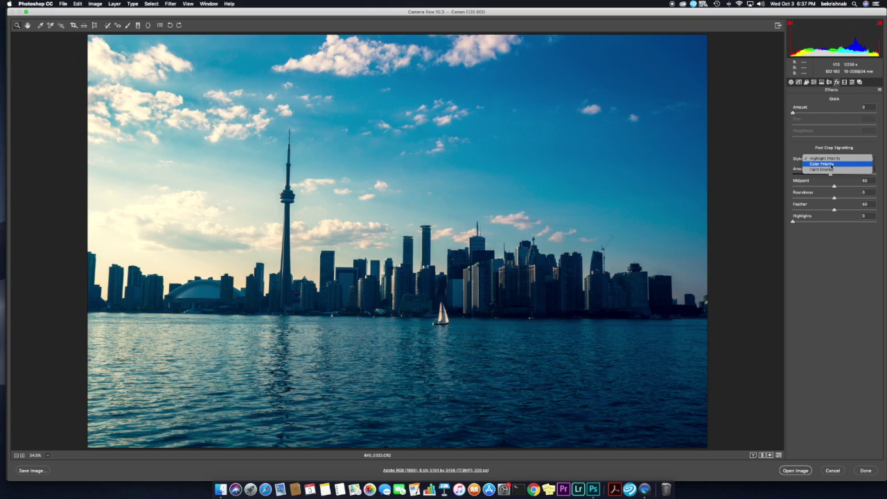
{"action": "left_click", "coordinate": [832, 165]}
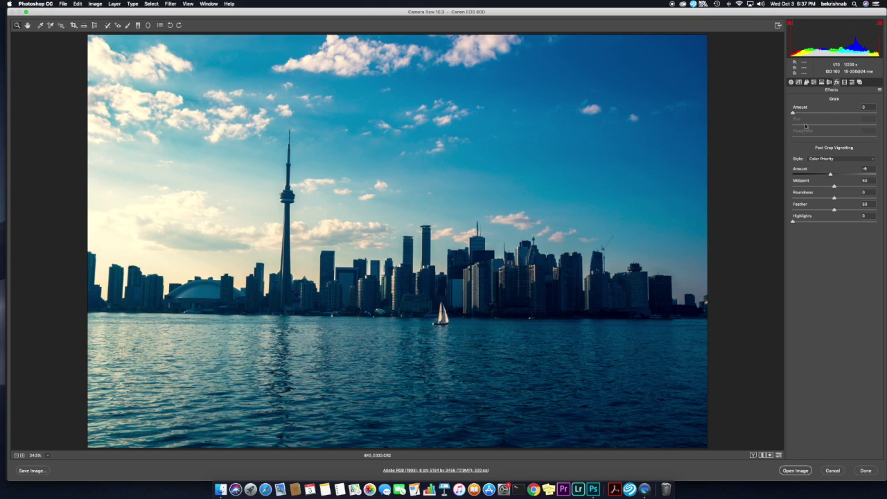
{"action": "left_click", "coordinate": [845, 82]}
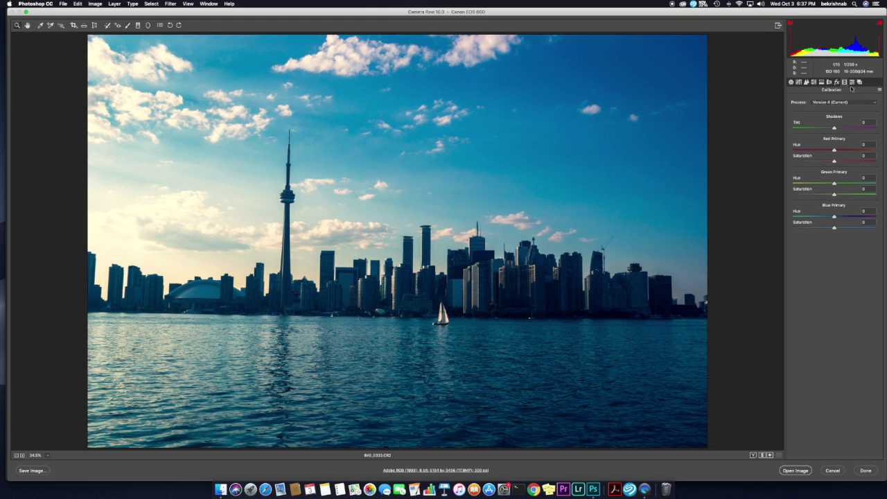
Return to Presets and expand the Favorites, Color, Creative, B&W and Curve groups
{"action": "left_click", "coordinate": [853, 83]}
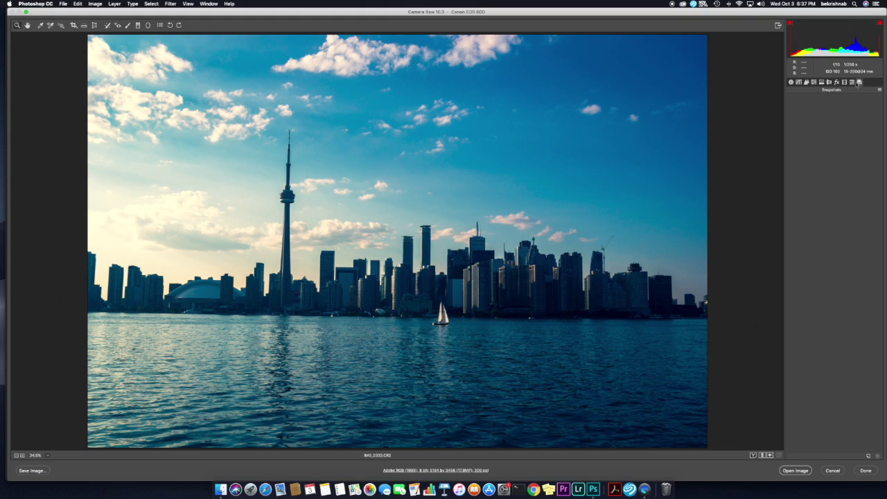
{"action": "left_click", "coordinate": [853, 83]}
{"action": "left_click", "coordinate": [793, 100]}
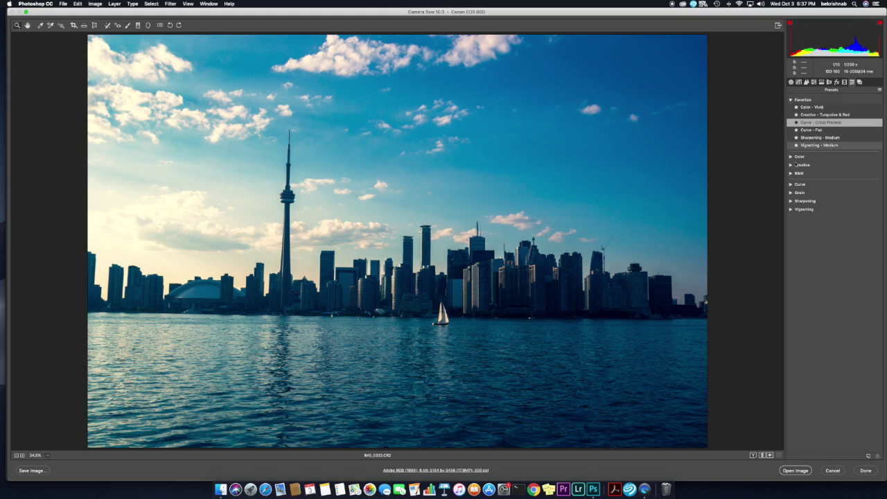
{"action": "left_click", "coordinate": [792, 158]}
{"action": "left_click", "coordinate": [791, 210]}
{"action": "left_click", "coordinate": [792, 295]}
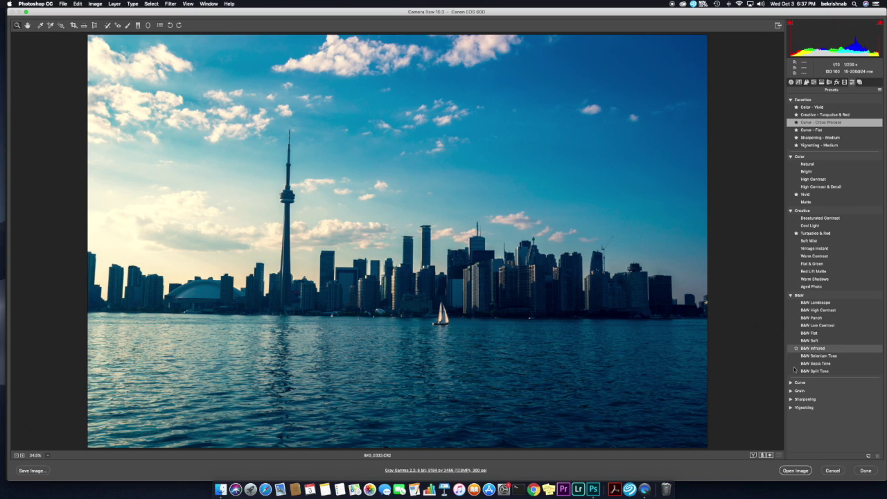
{"action": "left_click", "coordinate": [791, 383]}
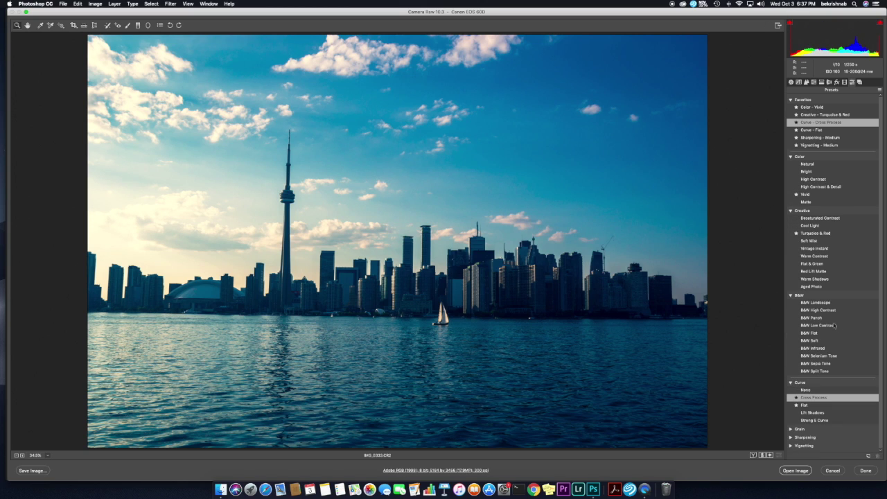